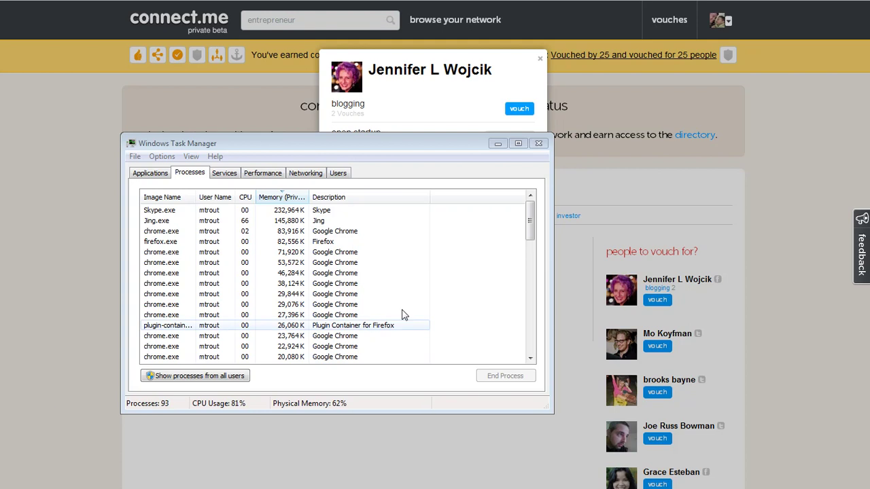
# Select the Skype.exe process and minimize Task Manager to reveal the vouch popup.
pyautogui.moveTo(530, 217)
pyautogui.mouseDown()
pyautogui.moveTo(530, 336)
pyautogui.moveTo(522, 216)
pyautogui.mouseUp()
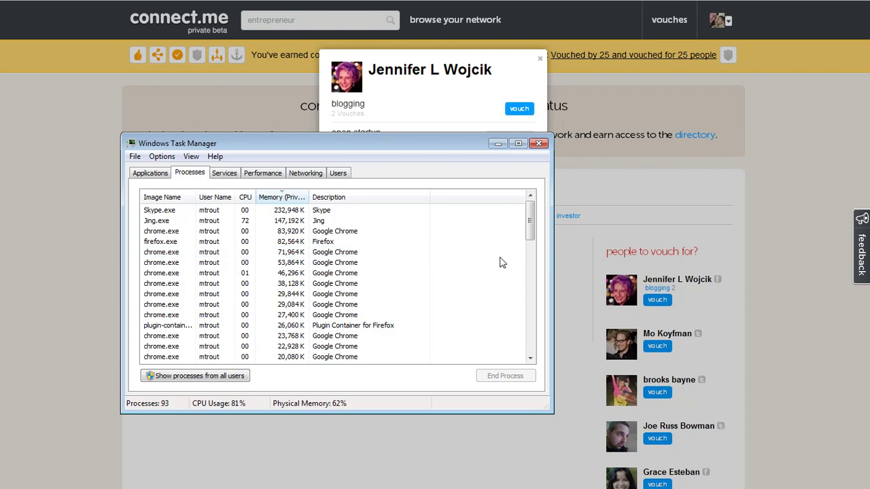
pyautogui.moveTo(531, 231); pyautogui.dragTo(534, 229)
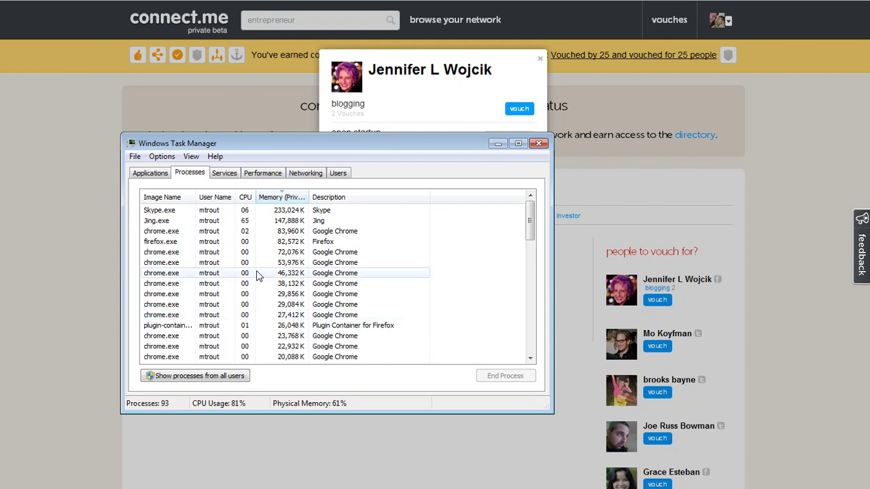
pyautogui.click(150, 173)
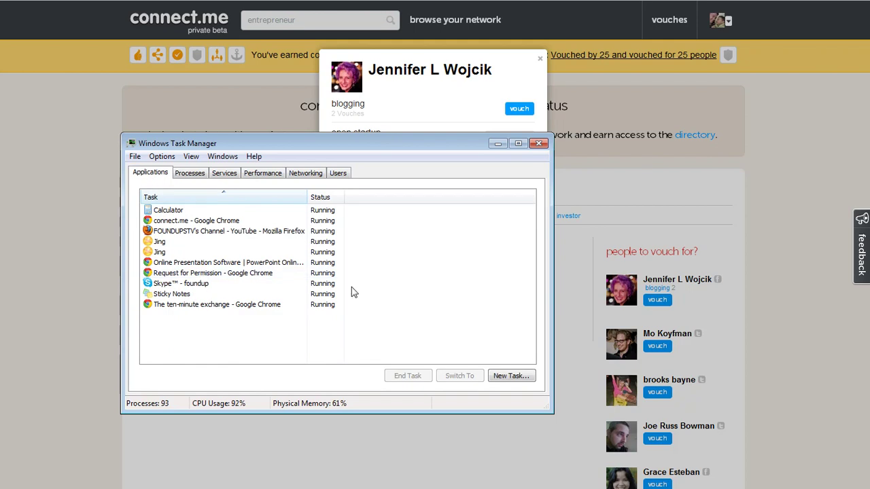
pyautogui.click(192, 174)
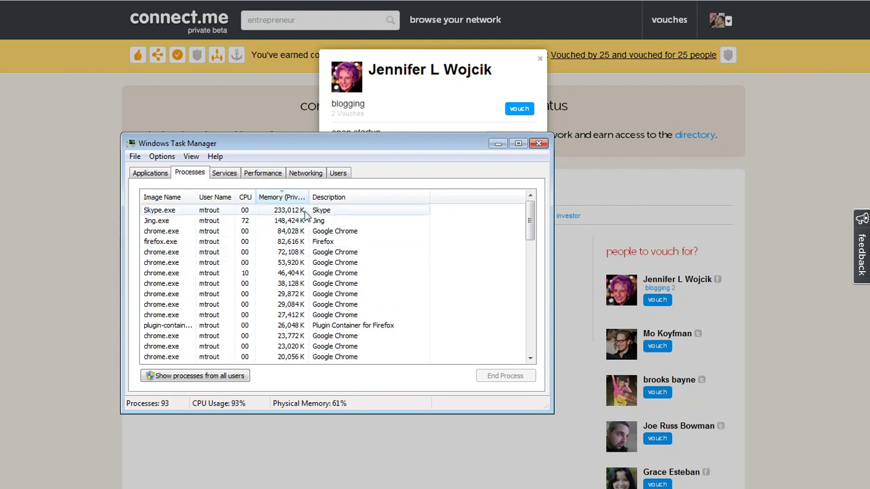
pyautogui.click(166, 214)
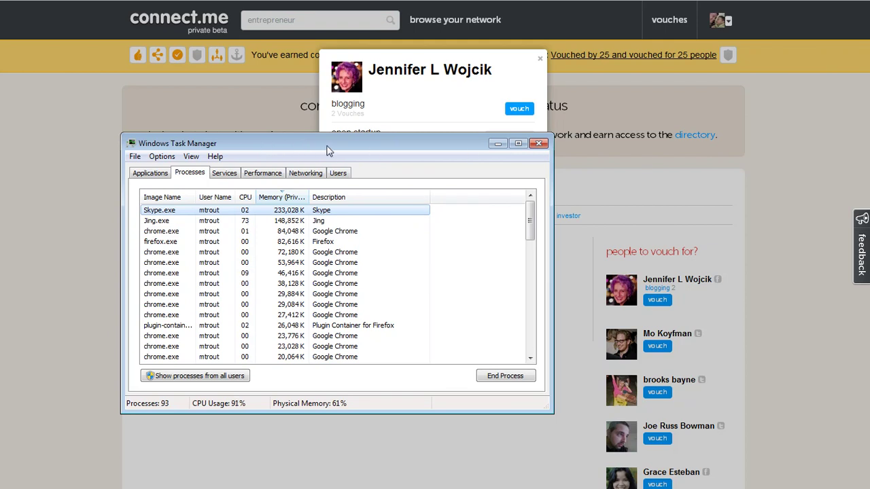
pyautogui.click(499, 148)
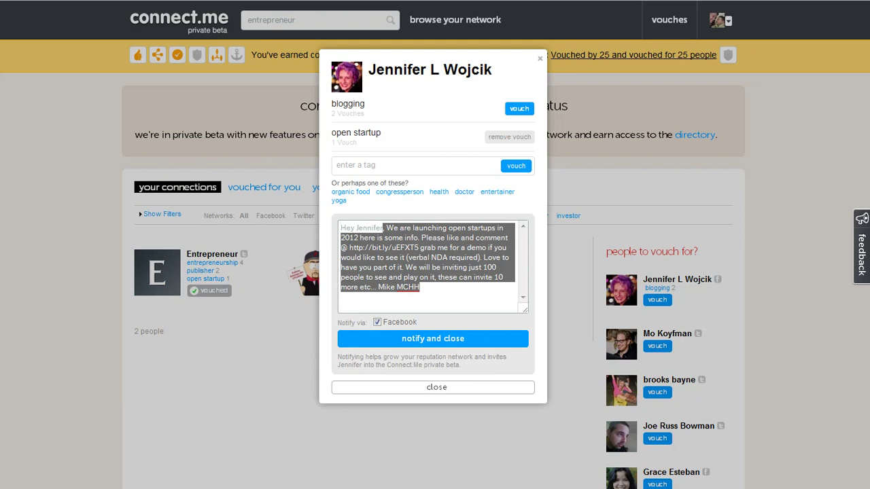
# Exit Chrome full screen, widen the window rightward, and switch to the crashed SiteAdvisor tab.
pyautogui.press('F11')
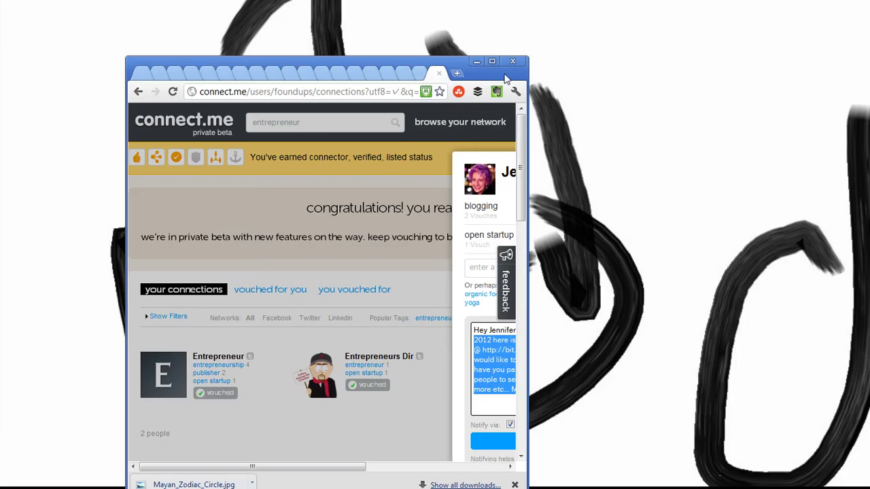
pyautogui.moveTo(528, 78); pyautogui.dragTo(788, 85)
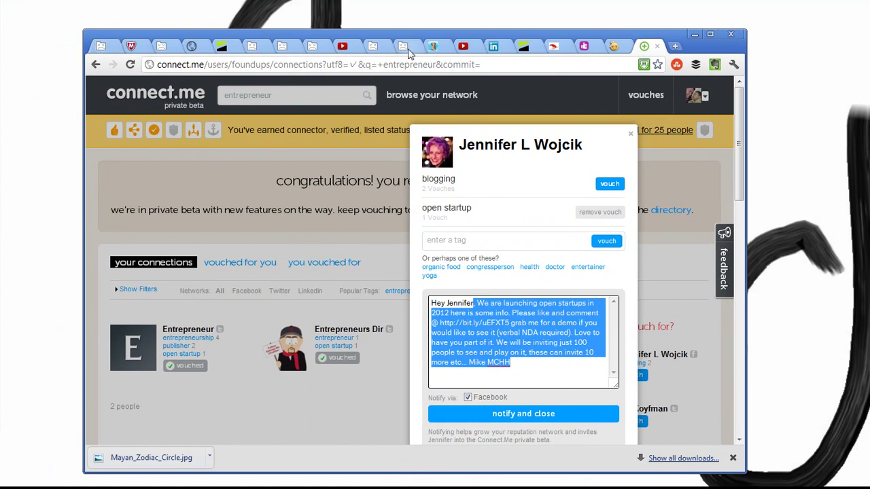
pyautogui.click(410, 50)
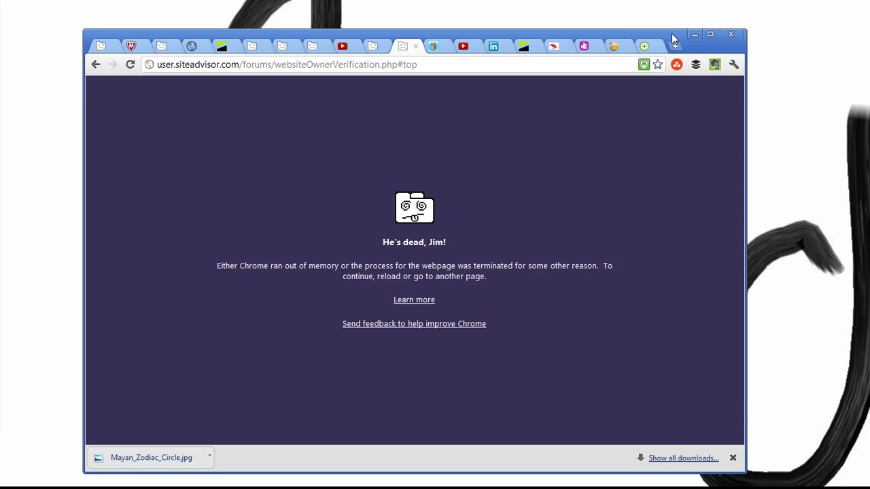
# Nudge the Chrome window into place and return to the connect.me vouch dialog tab.
pyautogui.moveTo(675, 24); pyautogui.dragTo(671, 40)
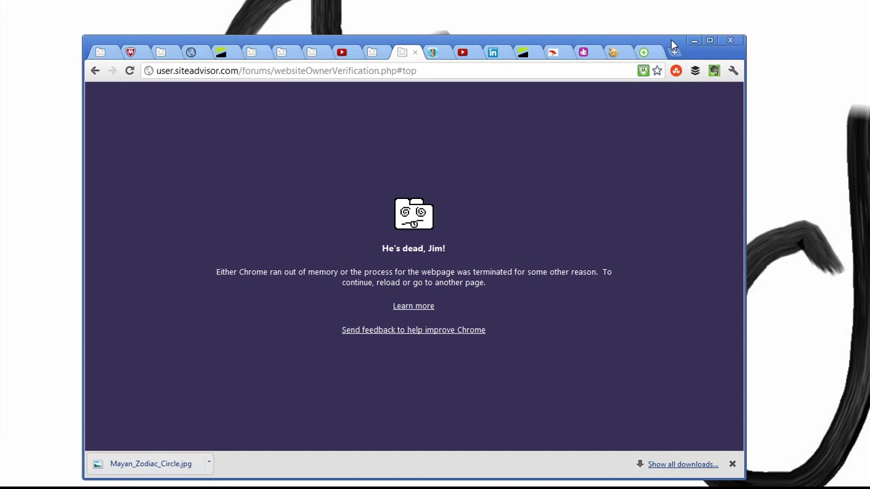
pyautogui.moveTo(670, 39); pyautogui.dragTo(671, 40)
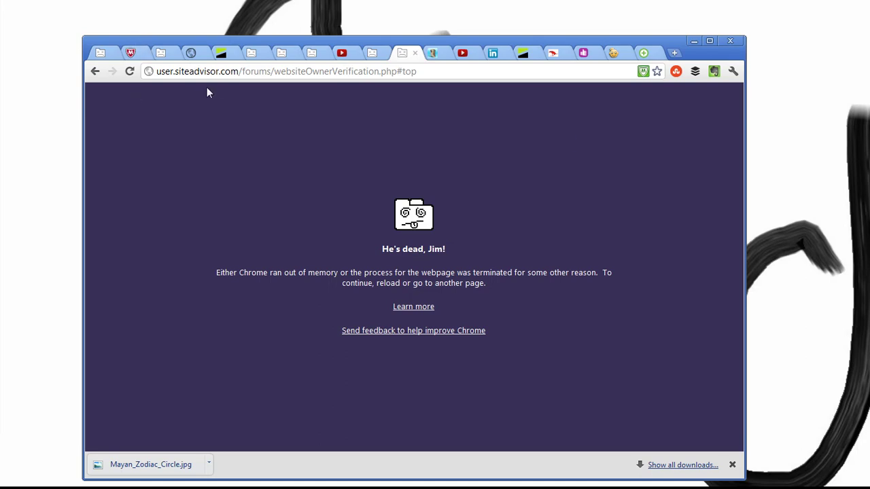
pyautogui.click(645, 53)
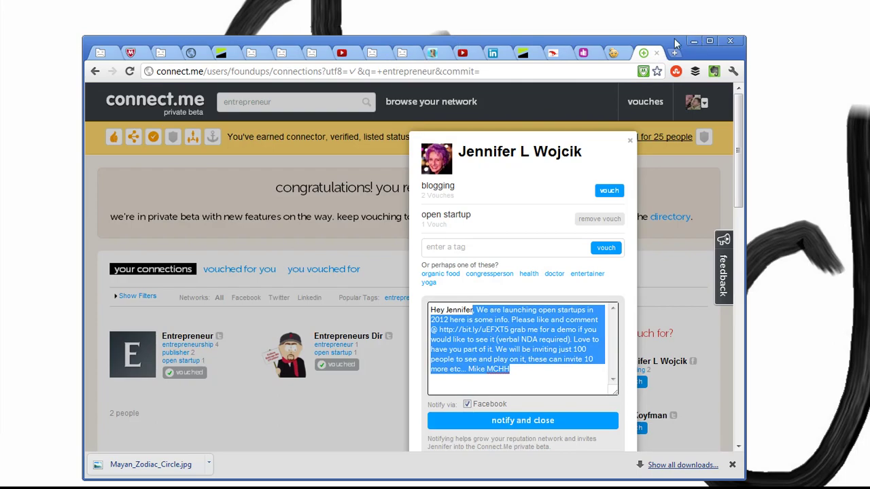
# Make the connect.me page full screen and start editing the notification message text.
pyautogui.press('F11')
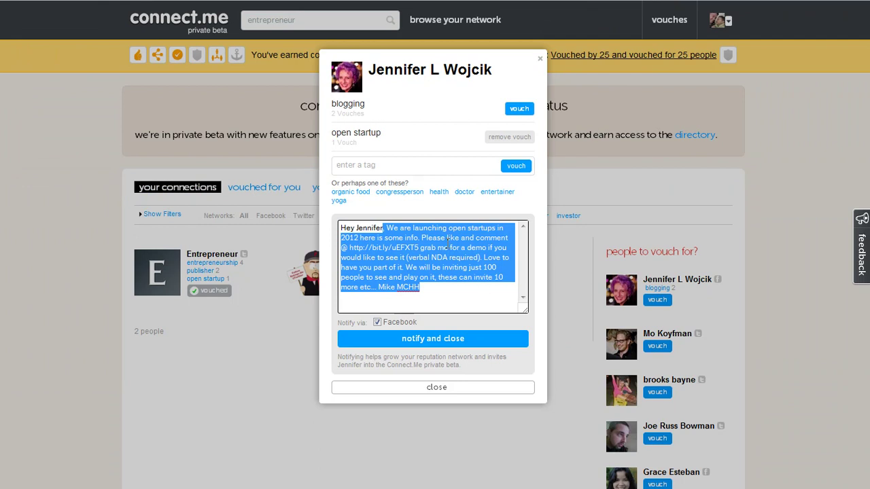
pyautogui.click(449, 247)
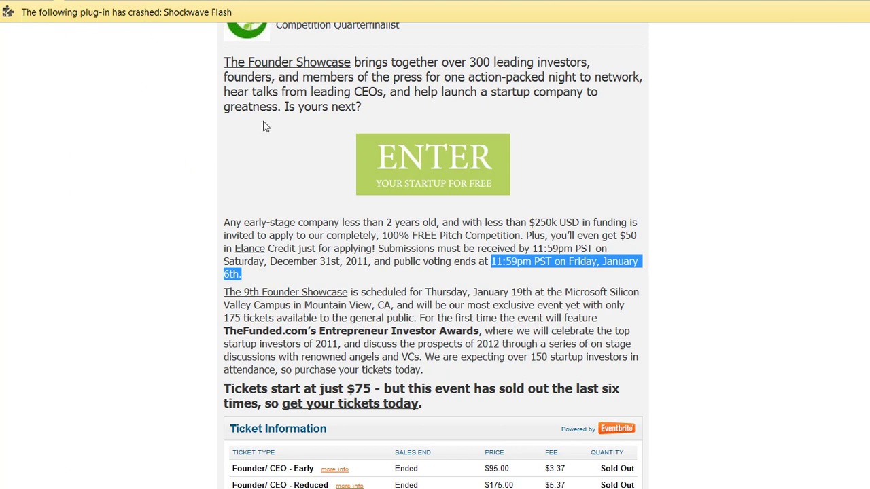
# Scroll to the top and open the FOUNDUPS Open Startups entry from the Entries tab.
pyautogui.scroll(3, 264, 128)
pyautogui.scroll(5, 265, 127)
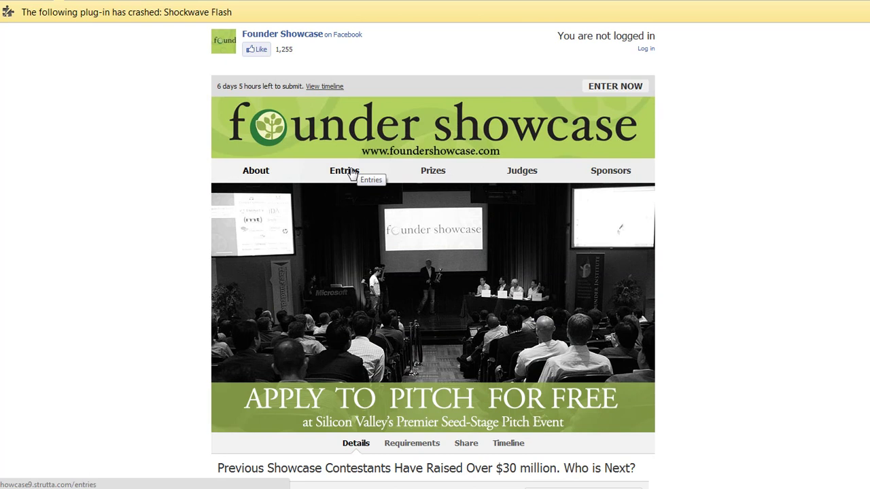
pyautogui.click(352, 171)
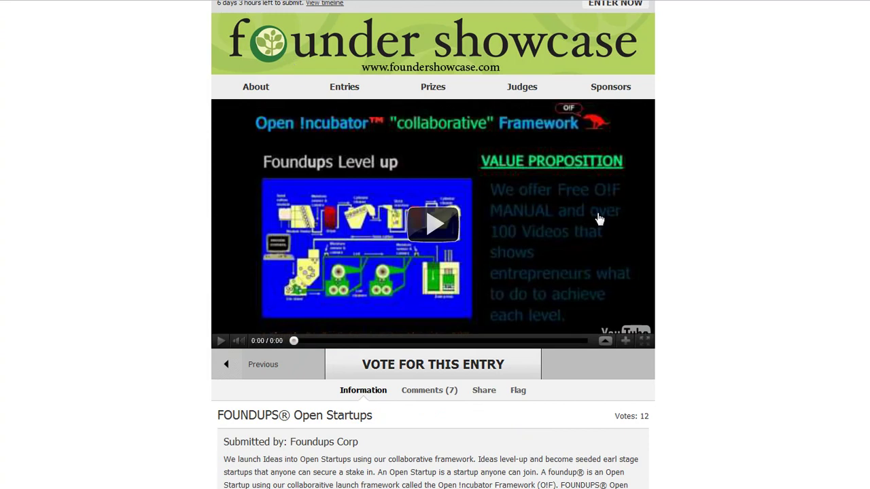
pyautogui.moveTo(433, 225)
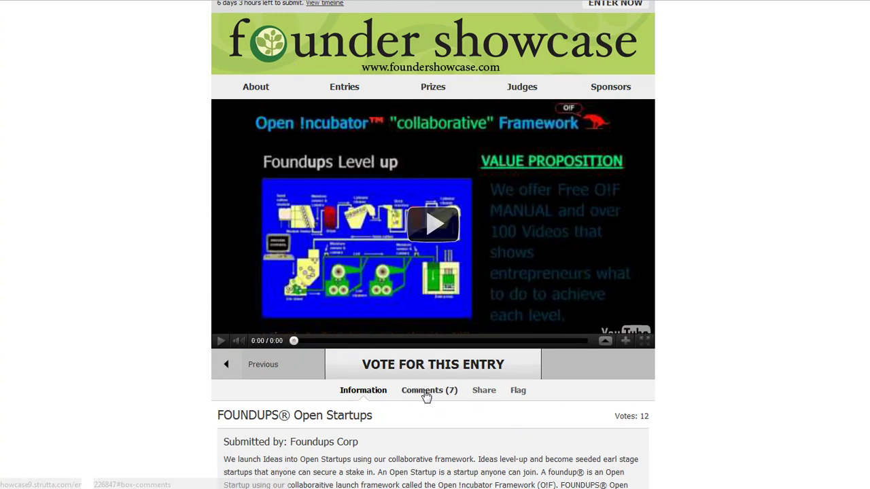
# Show the entry's Comments (7) list and scroll through all seven comments.
pyautogui.scroll(-3, 116, 278)
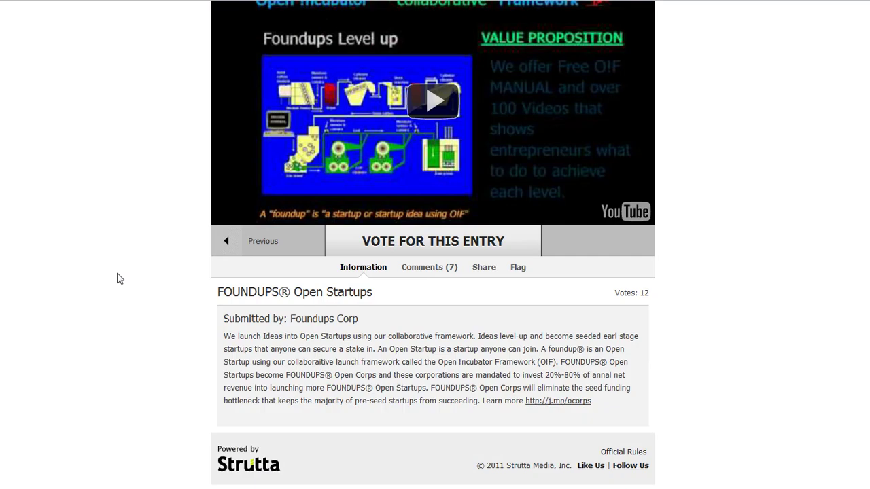
pyautogui.scroll(1, 271, 286)
pyautogui.click(427, 301)
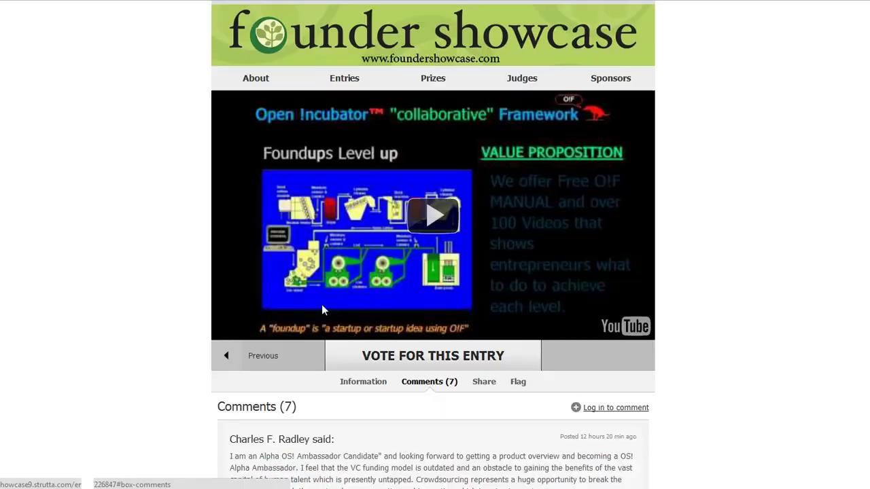
pyautogui.scroll(3, 161, 308)
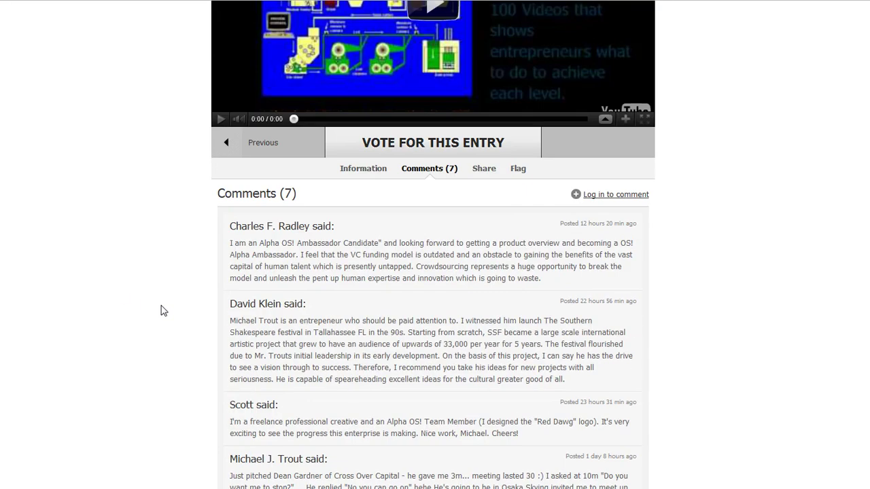
pyautogui.scroll(-2, 390, 254)
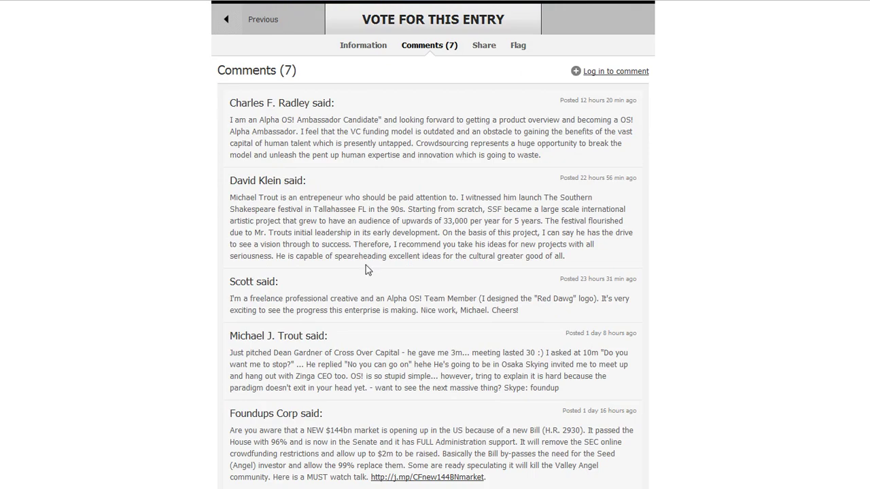
pyautogui.scroll(-1, 327, 278)
pyautogui.scroll(-2, 299, 312)
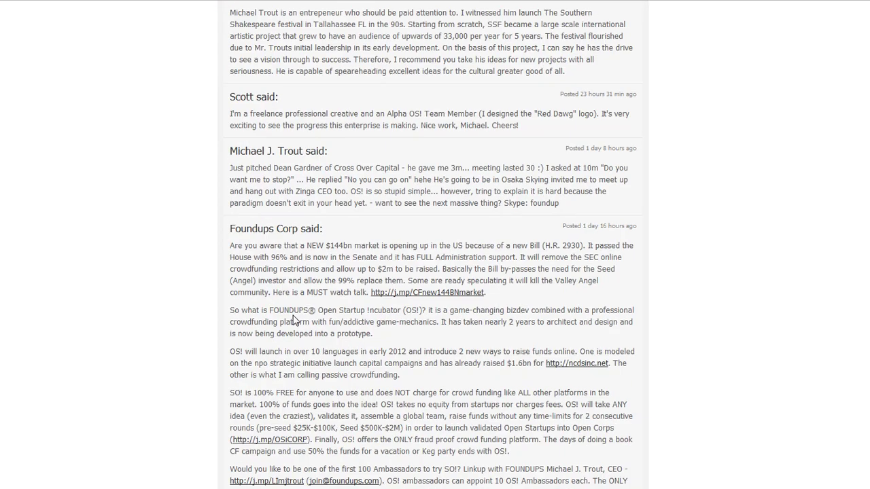
pyautogui.scroll(-1, 293, 314)
pyautogui.scroll(-1, 289, 230)
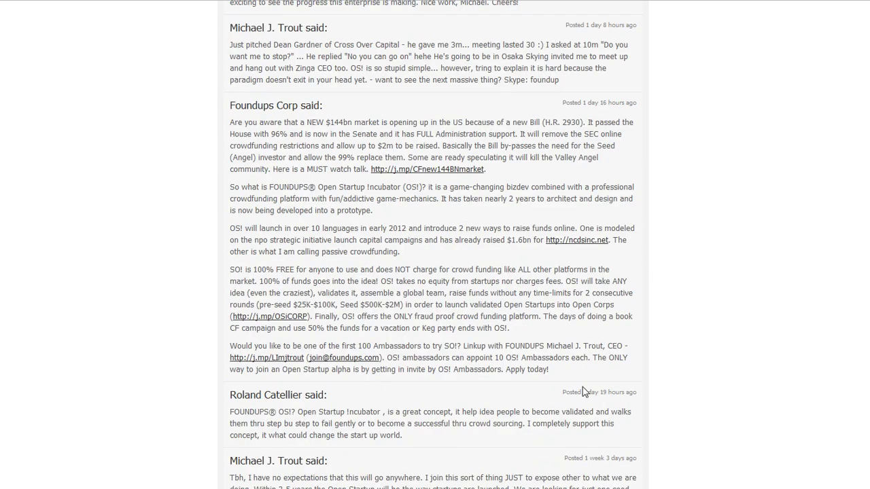
pyautogui.scroll(3, 427, 235)
pyautogui.scroll(3, 426, 241)
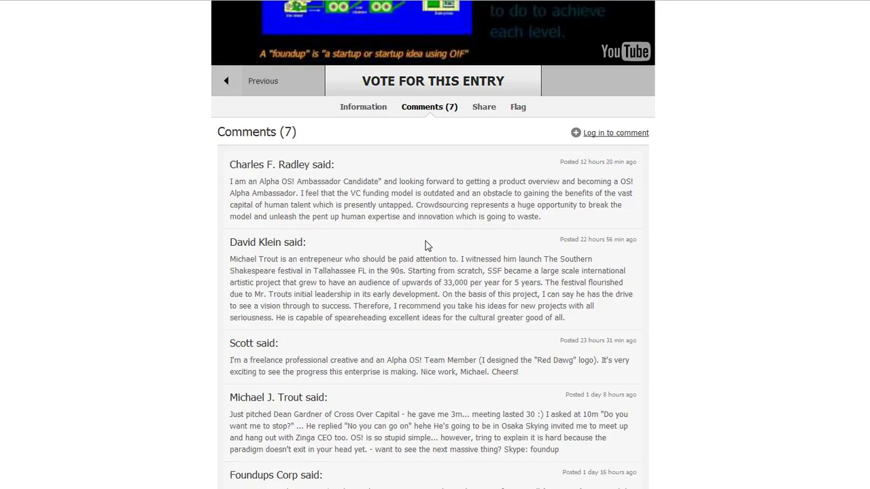
pyautogui.scroll(2, 427, 243)
pyautogui.scroll(1, 417, 237)
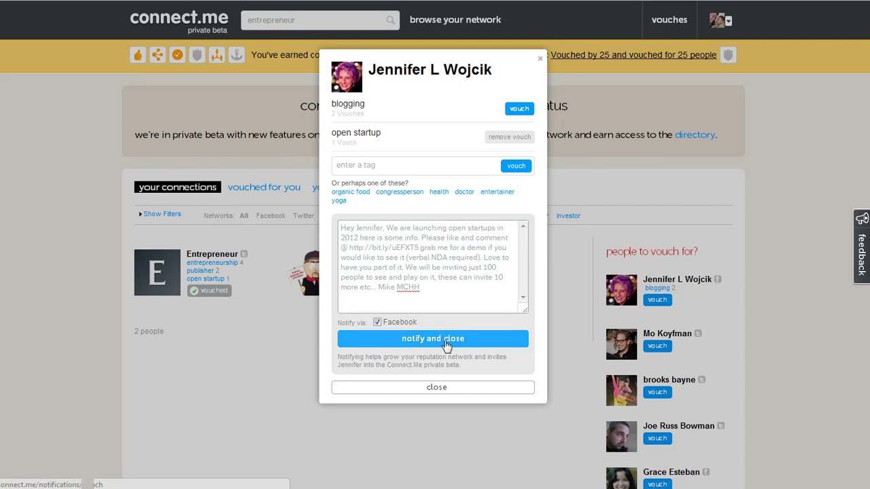
# Send the contact's open-startup notification, then open the vouch dialog for the second suggested person.
pyautogui.click(446, 345)
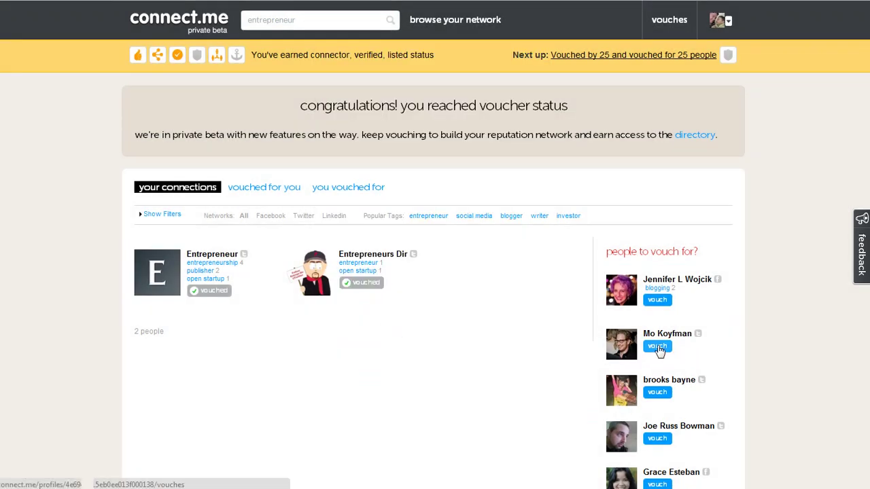
pyautogui.click(657, 347)
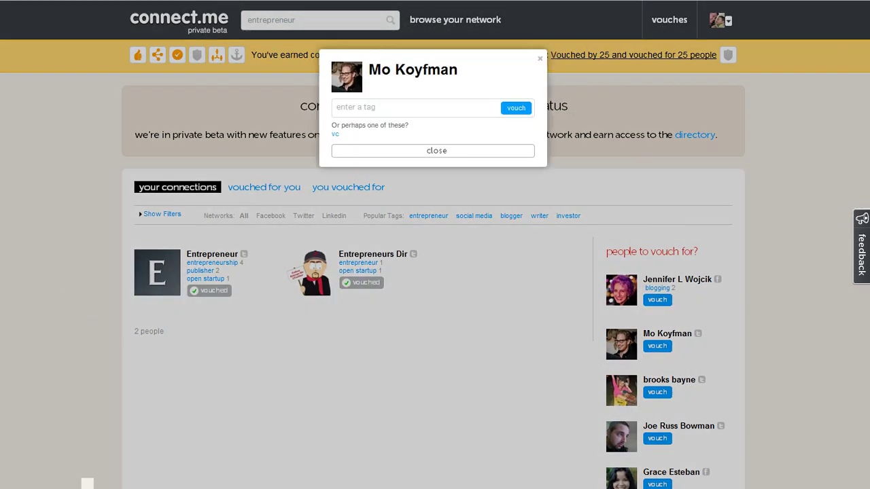